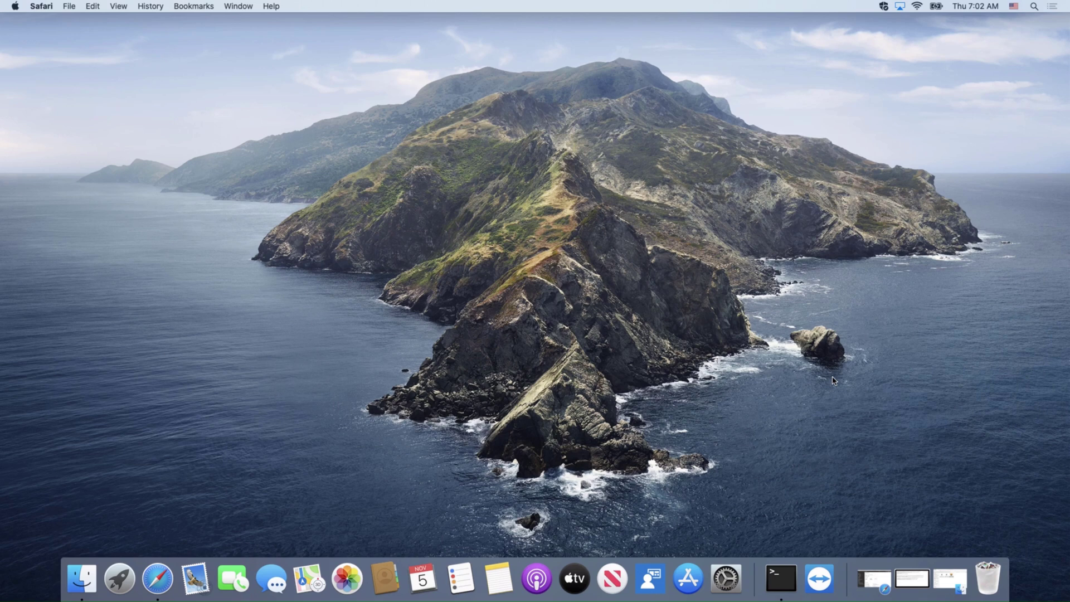
List the seven macOS apps, including Google Chrome and Microsoft Edge, with the Name column widened.
{"action": "left_click", "coordinate": [885, 586]}
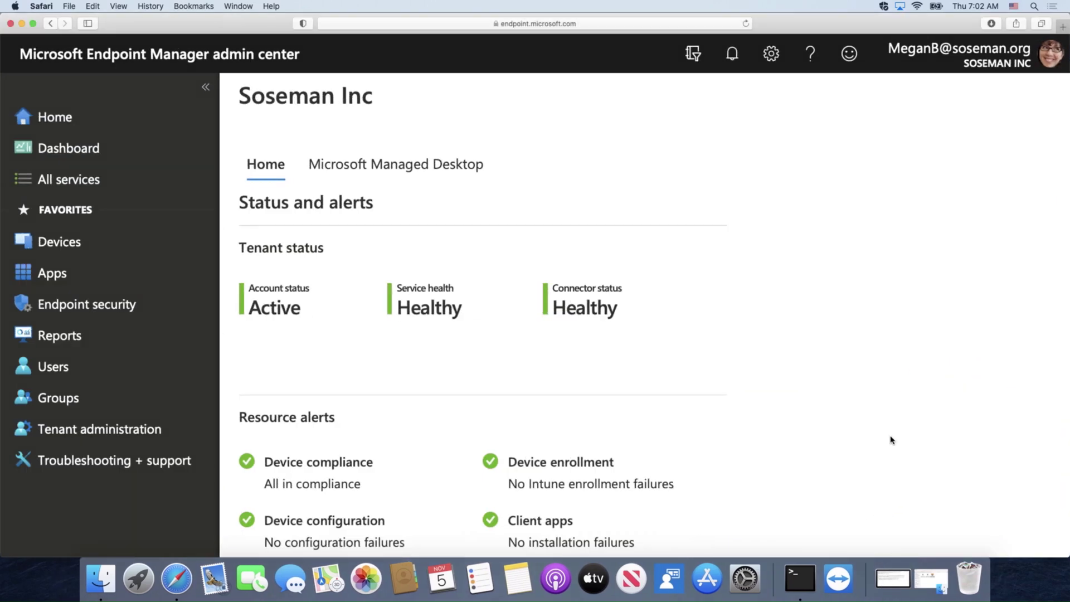
{"action": "left_click", "coordinate": [136, 283]}
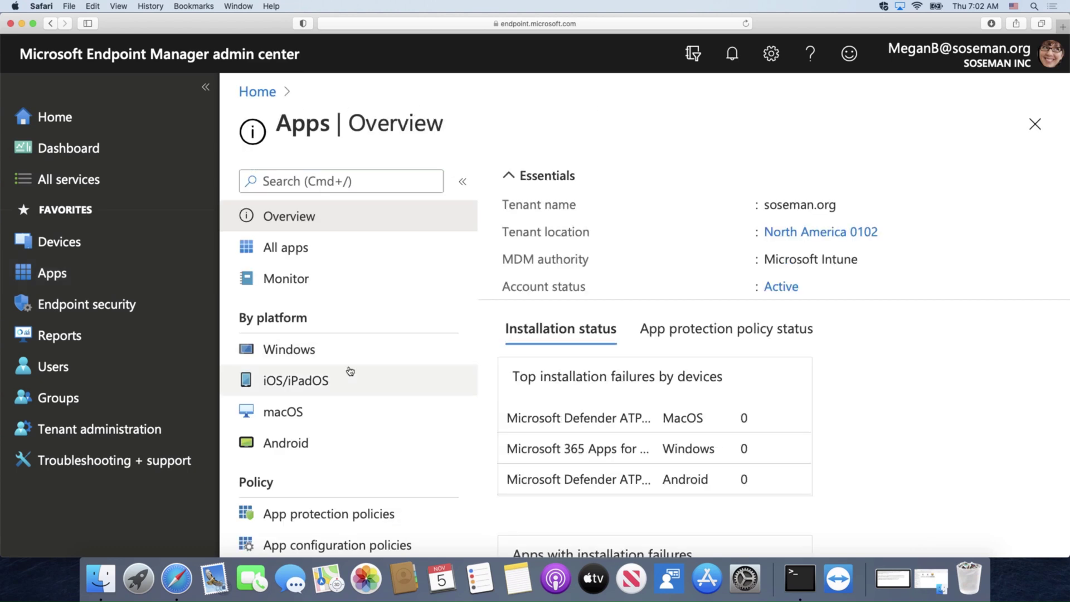
{"action": "left_click", "coordinate": [331, 411]}
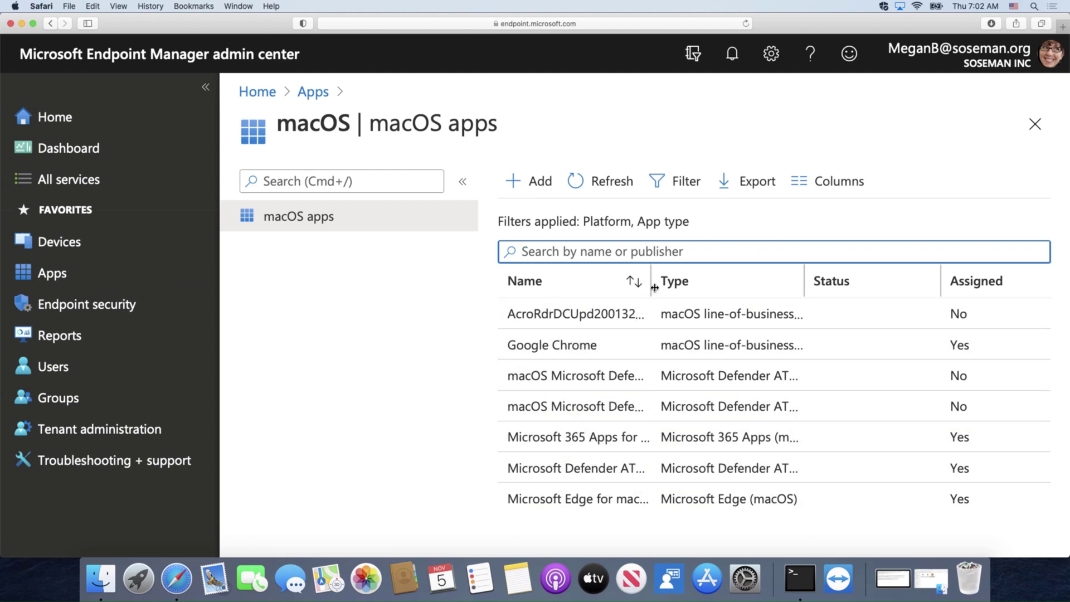
{"action": "left_click_drag", "start_coordinate": [651, 284], "coordinate": [767, 292]}
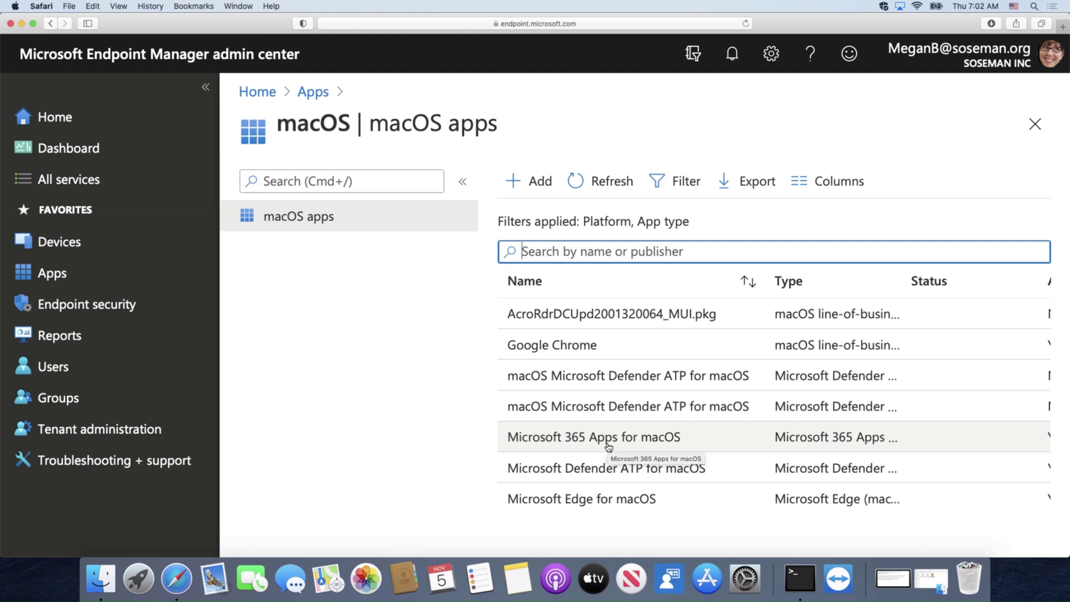
{"action": "left_click", "coordinate": [545, 193]}
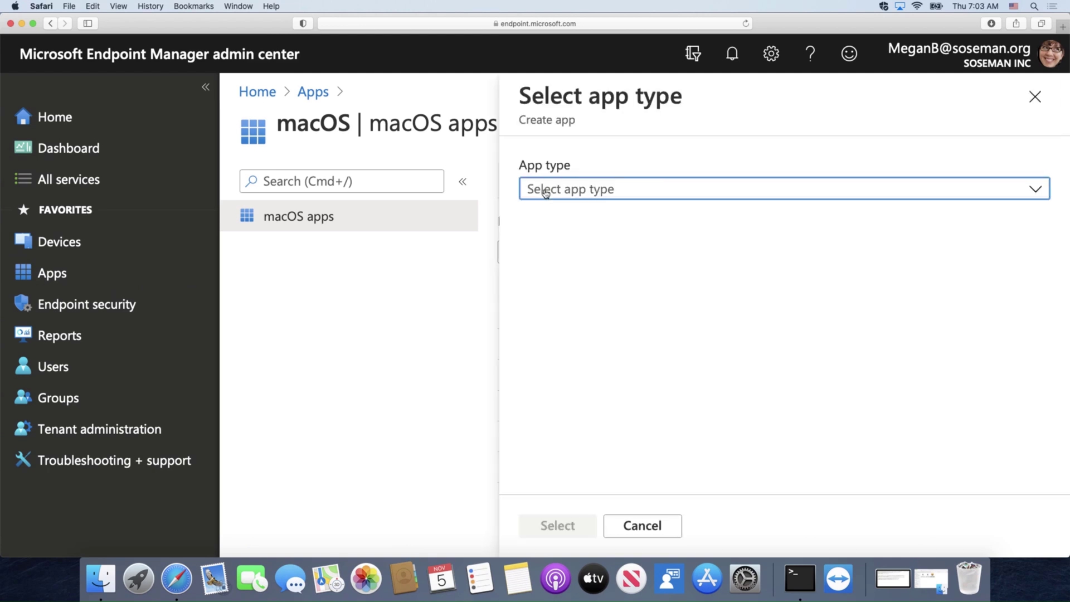
{"action": "left_click", "coordinate": [564, 198]}
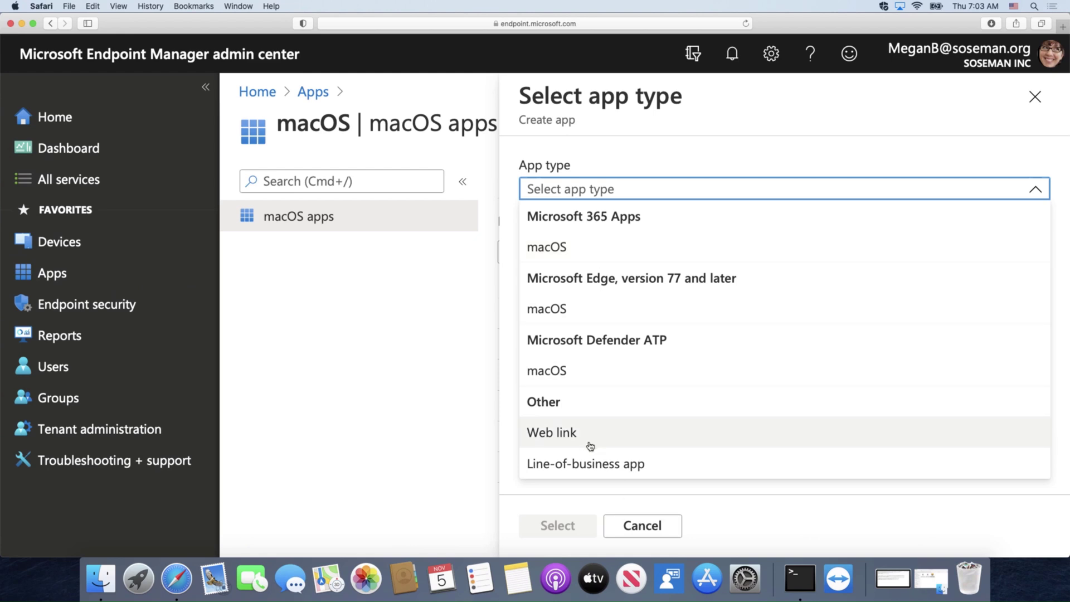
{"action": "left_click", "coordinate": [630, 522]}
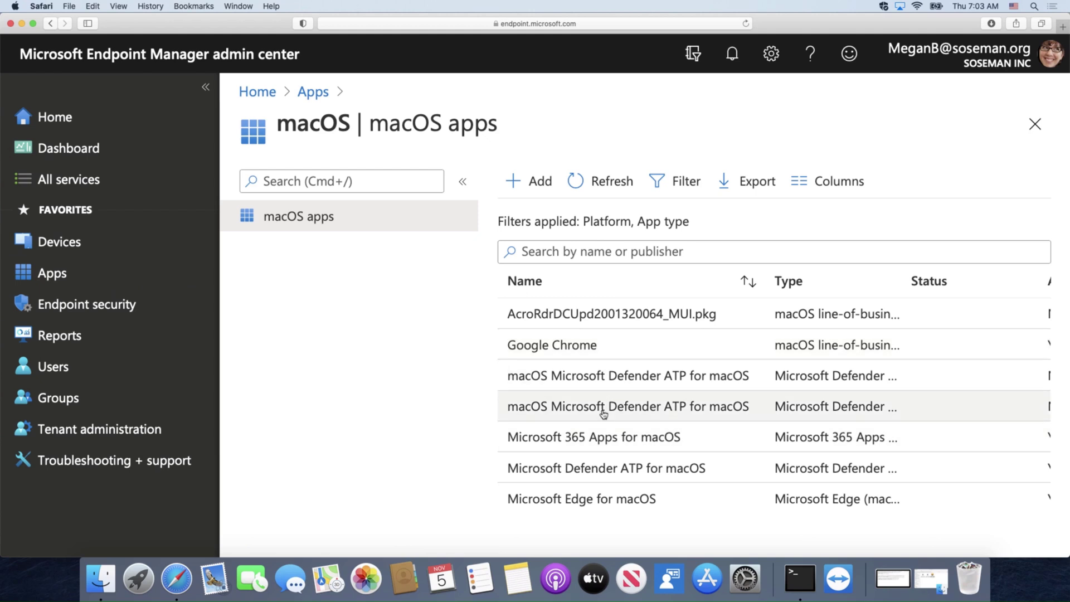
{"action": "left_click", "coordinate": [322, 95]}
{"action": "scroll", "coordinate": [344, 373], "scroll_direction": "down", "scroll_amount": 6}
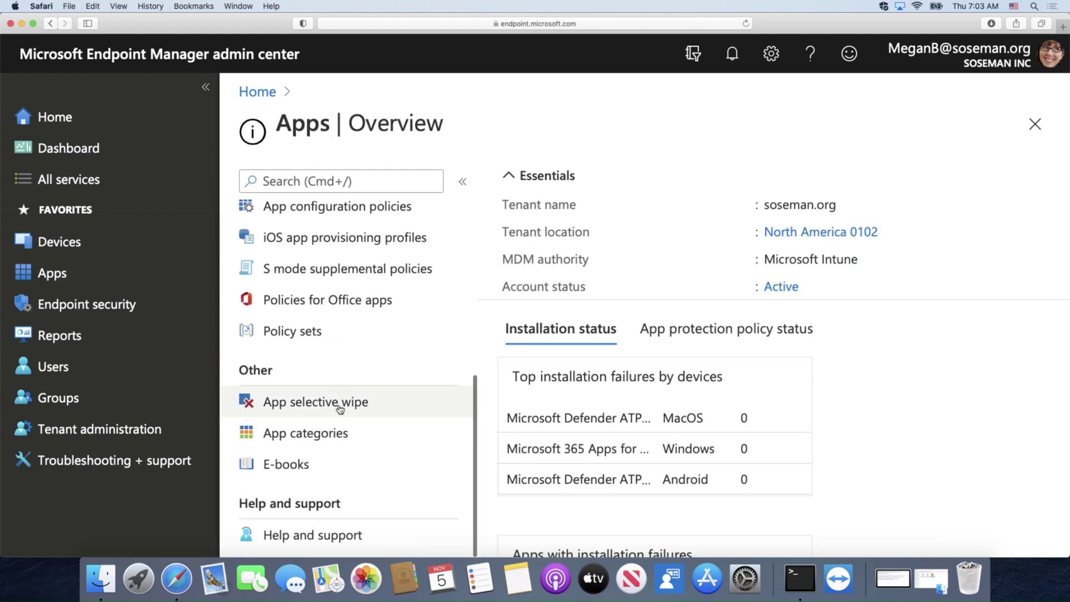
{"action": "left_click", "coordinate": [337, 429]}
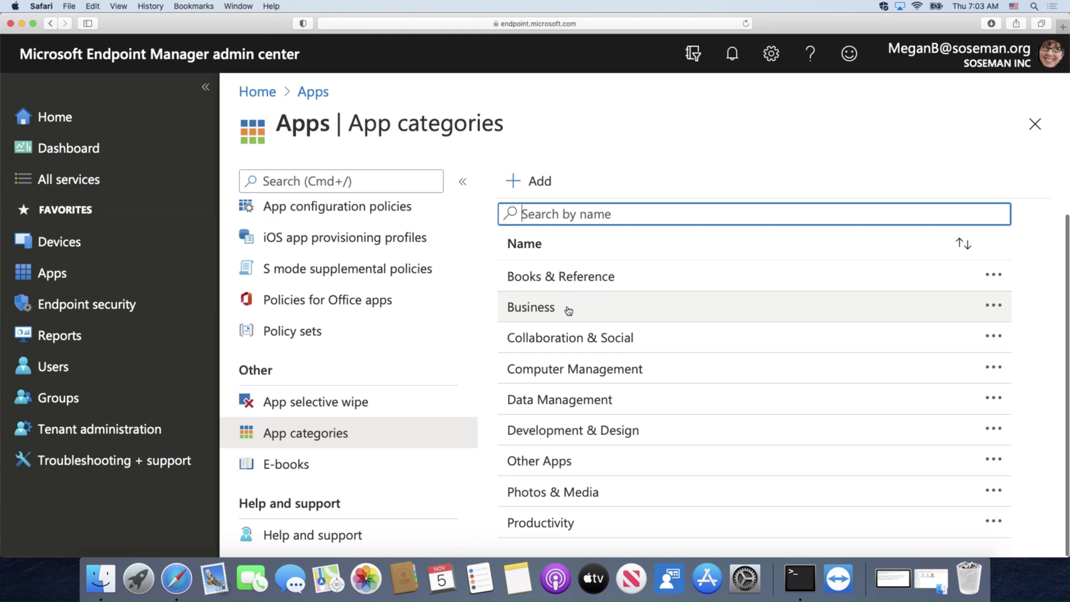
{"action": "scroll", "coordinate": [567, 309], "scroll_direction": "up", "scroll_amount": 1}
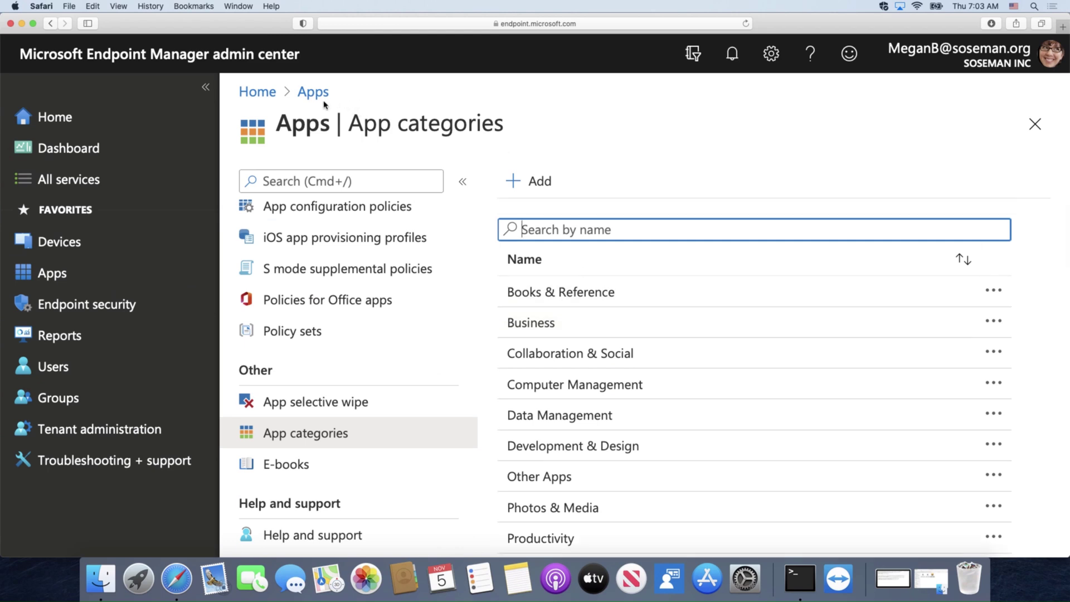
{"action": "scroll", "coordinate": [352, 281], "scroll_direction": "up", "scroll_amount": 2}
{"action": "scroll", "coordinate": [351, 282], "scroll_direction": "up", "scroll_amount": 5}
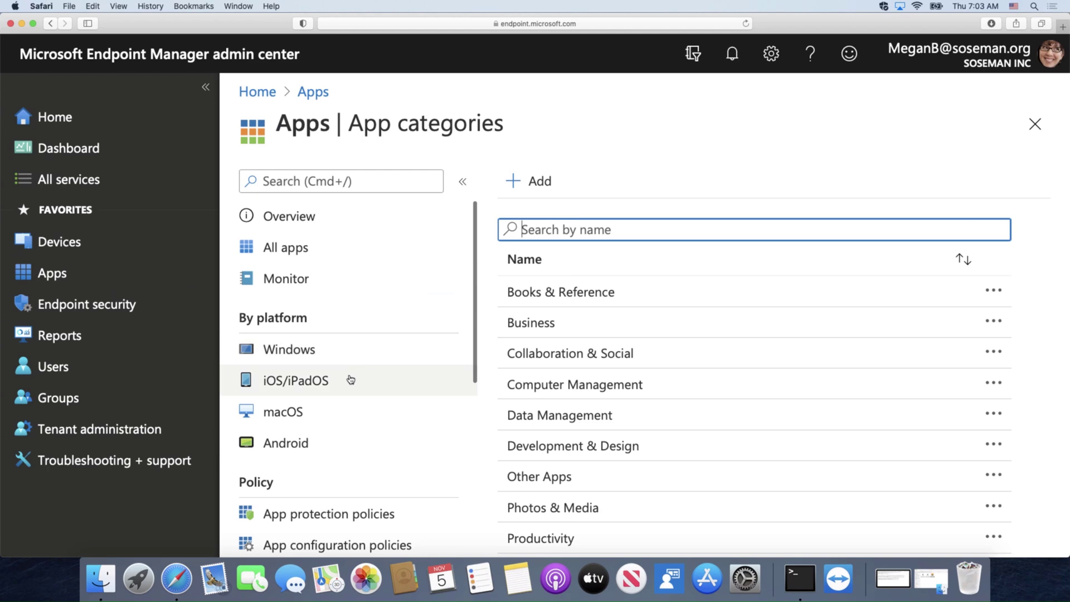
{"action": "left_click", "coordinate": [348, 419]}
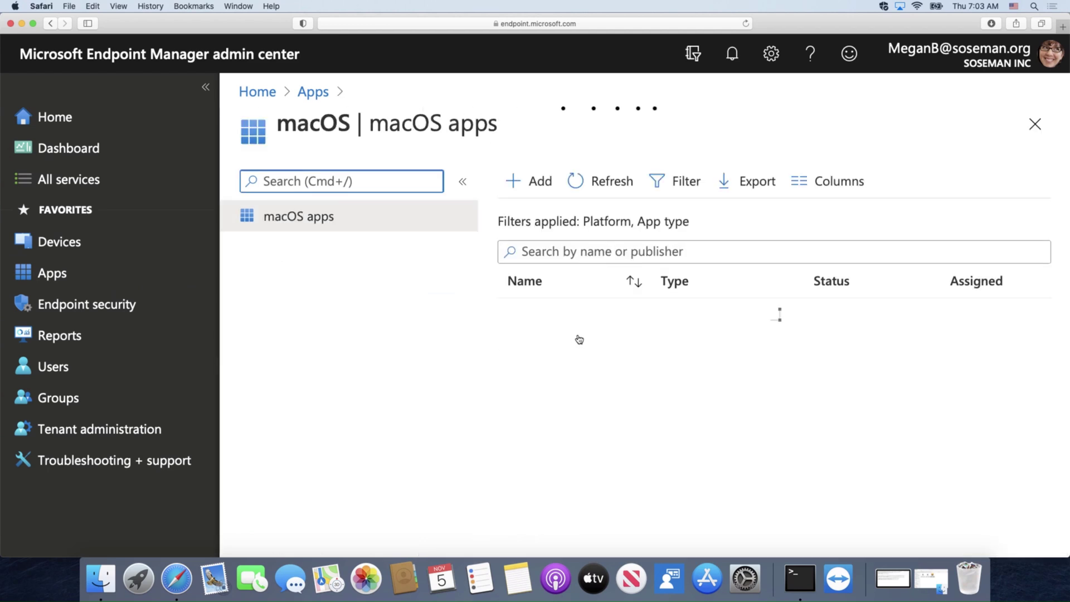
Highlight Google Chrome's assignment: available for enrolled devices to All users, none required.
{"action": "left_click", "coordinate": [584, 341]}
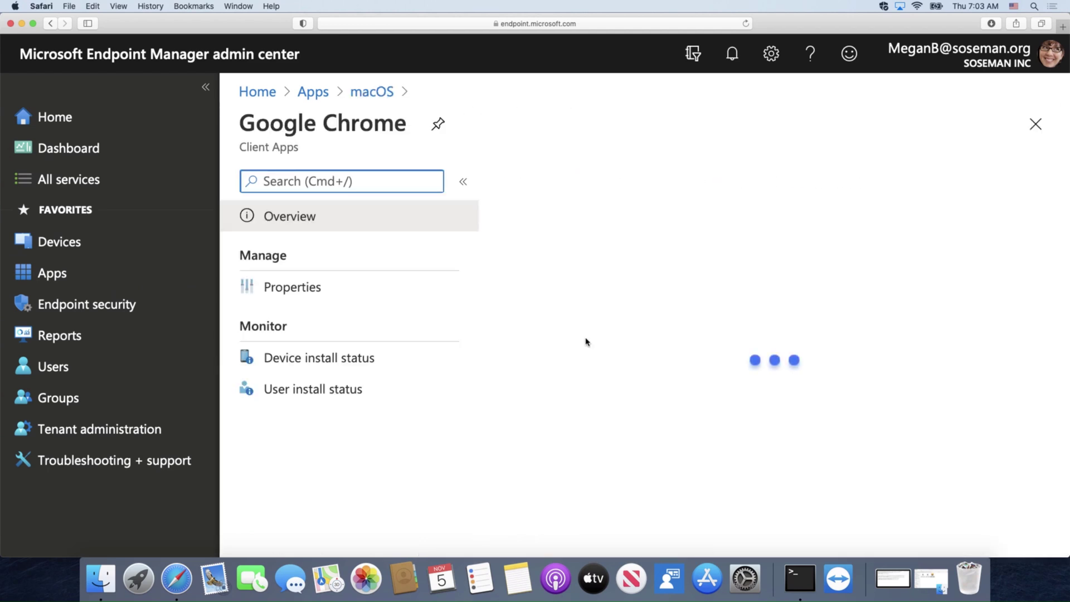
{"action": "left_click", "coordinate": [454, 305]}
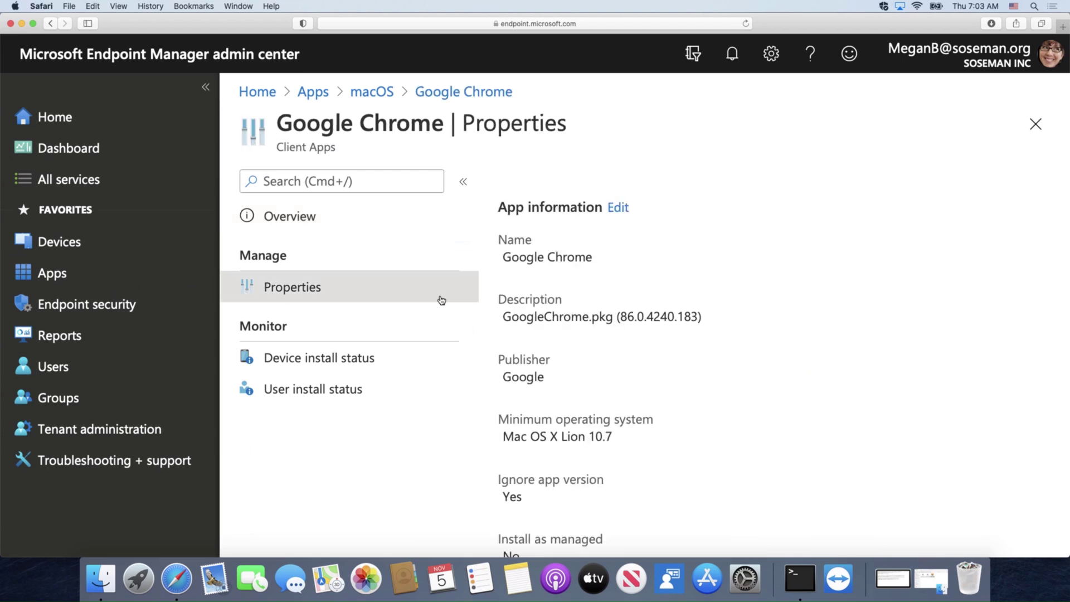
{"action": "scroll", "coordinate": [632, 356], "scroll_direction": "down", "scroll_amount": 3}
{"action": "scroll", "coordinate": [631, 357], "scroll_direction": "down", "scroll_amount": 10}
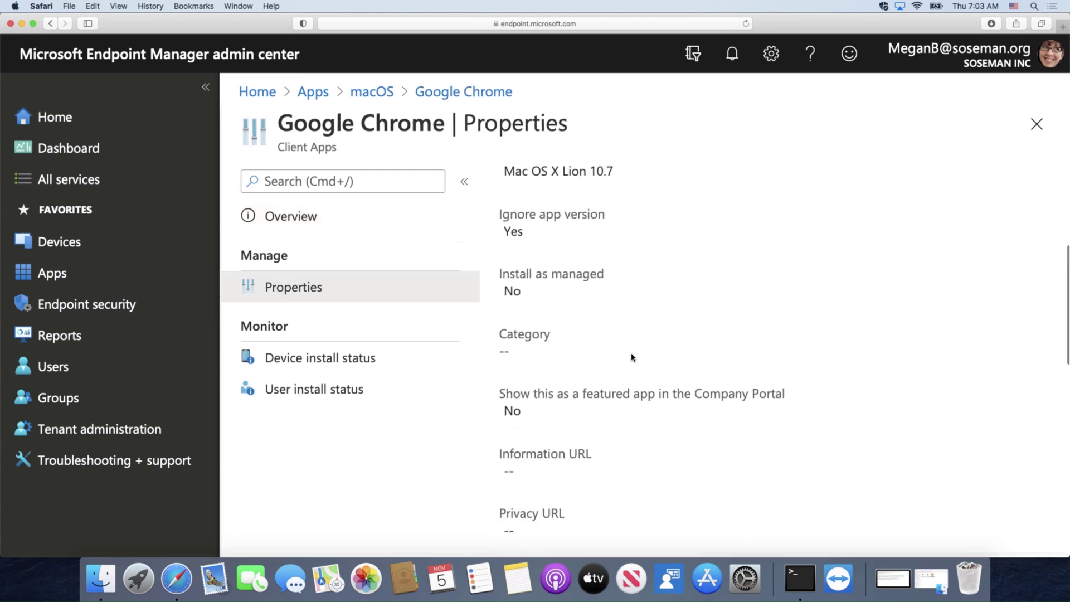
{"action": "scroll", "coordinate": [632, 356], "scroll_direction": "down", "scroll_amount": 10}
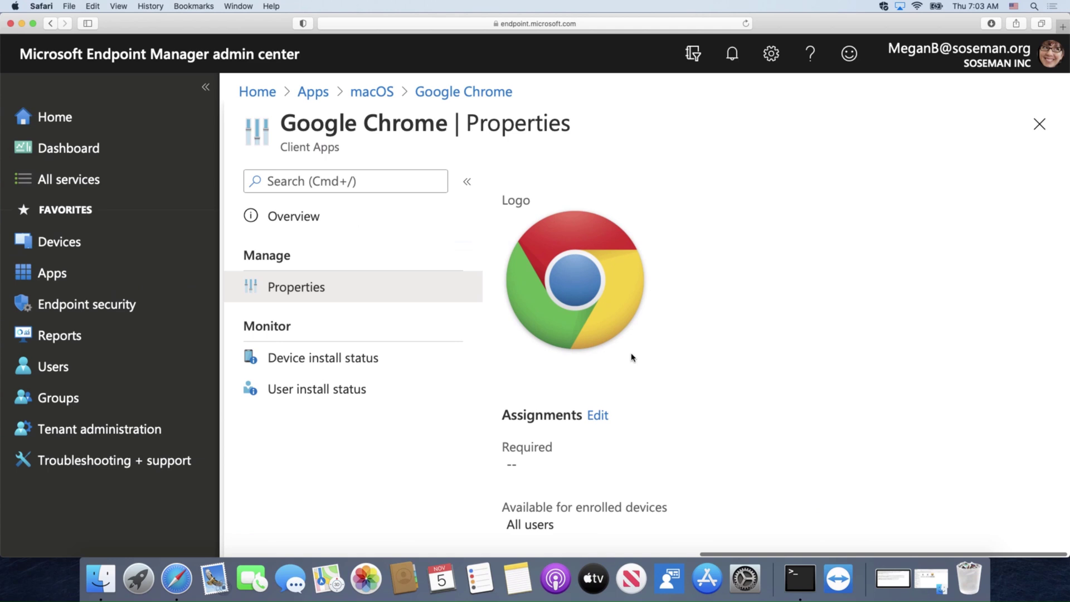
{"action": "left_click_drag", "start_coordinate": [509, 430], "coordinate": [660, 431]}
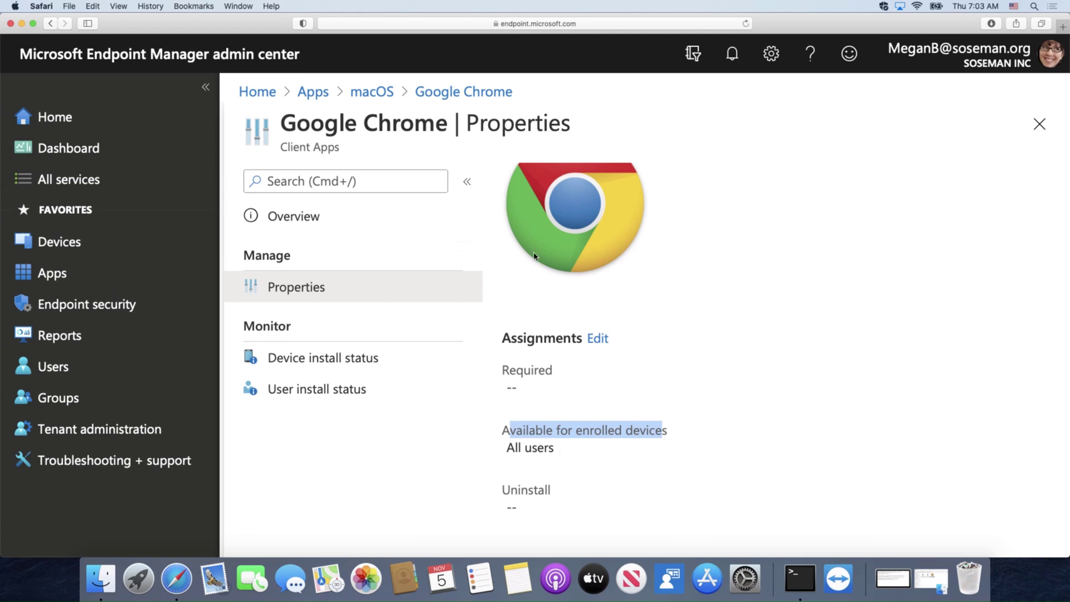
Launch Company Portal and sign in.
{"action": "left_click", "coordinate": [22, 24]}
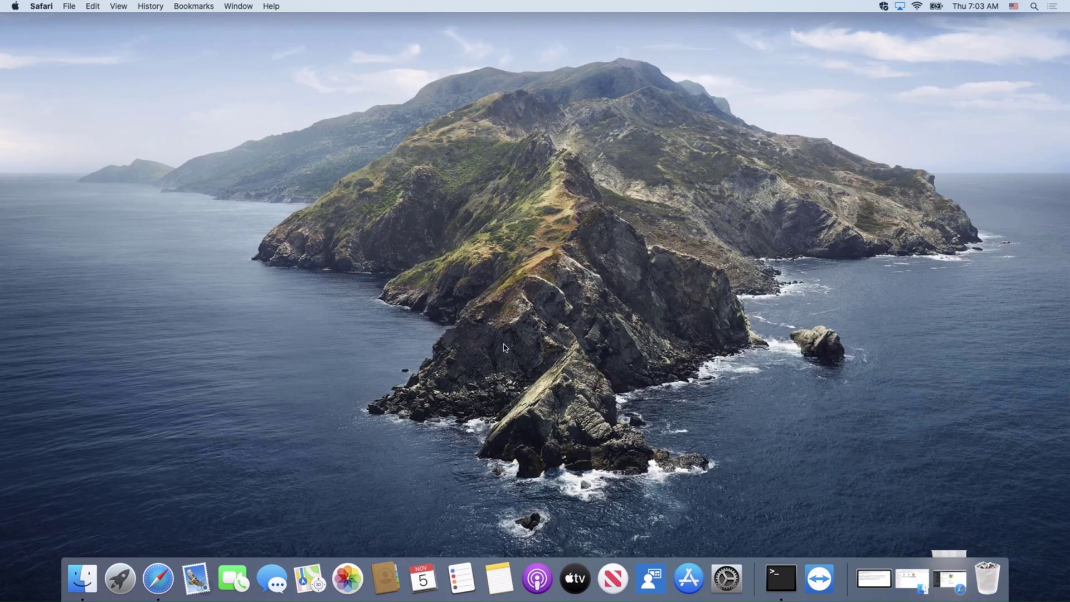
{"action": "left_click", "coordinate": [650, 579]}
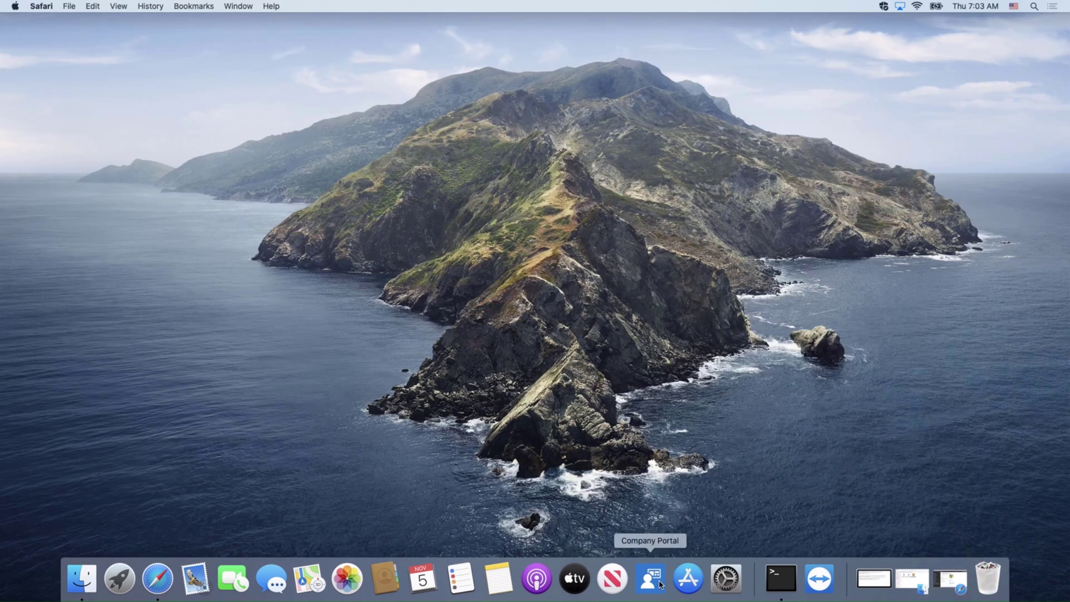
{"action": "left_click", "coordinate": [552, 372]}
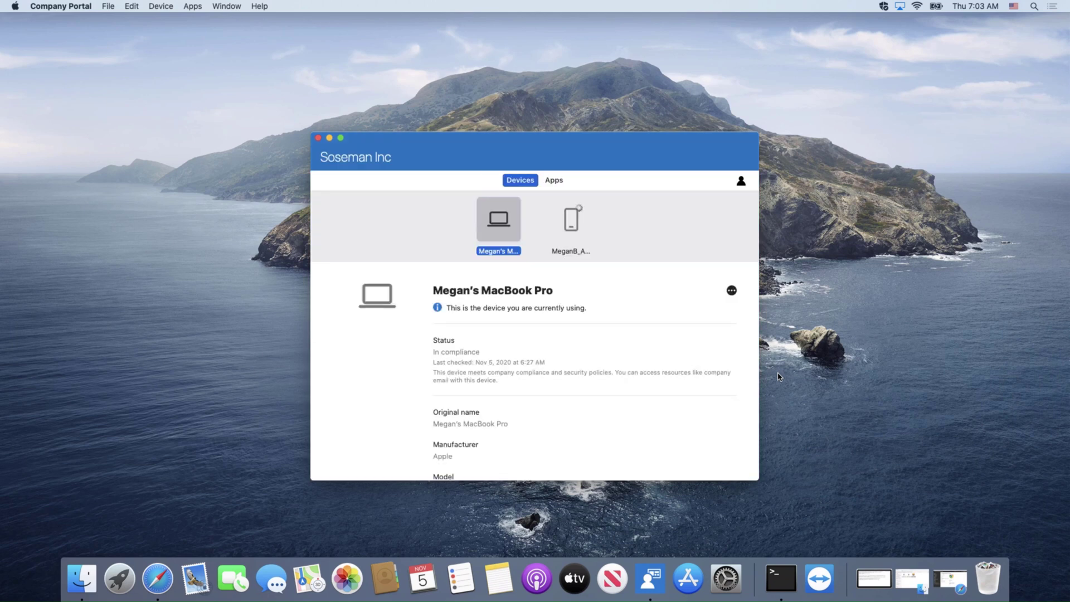
Open Google Chrome (GoogleChrome.pkg, 99.78 MB) from the app catalog and install it.
{"action": "left_click", "coordinate": [557, 180]}
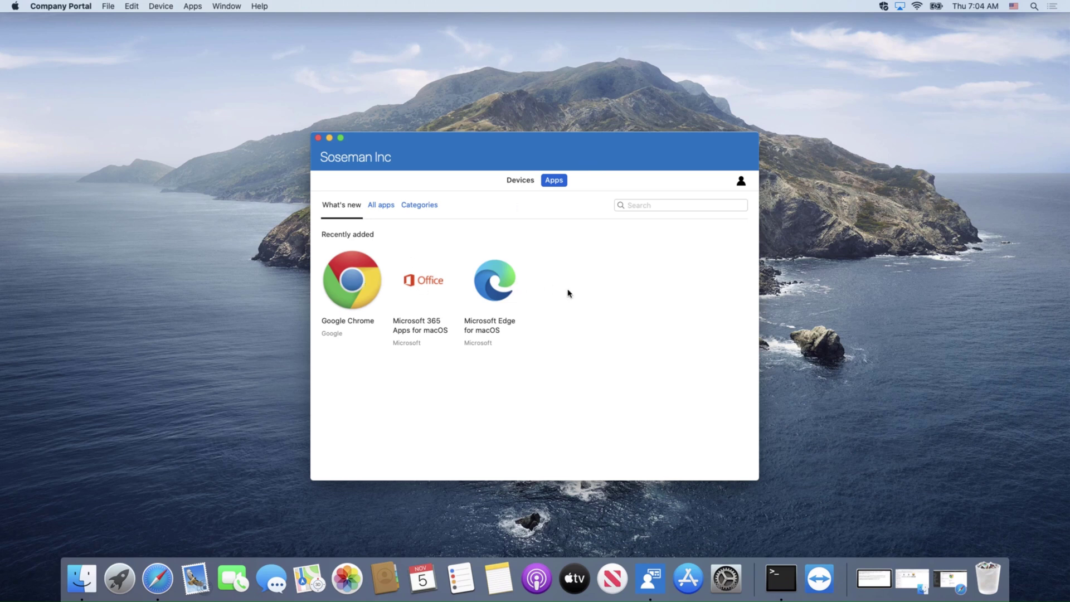
{"action": "left_click", "coordinate": [425, 206]}
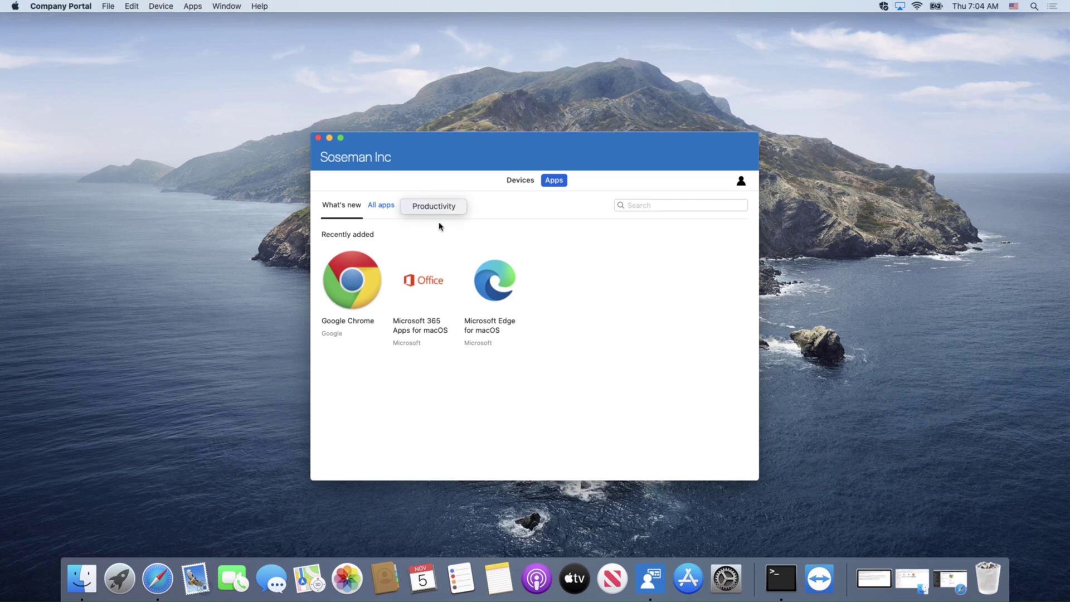
{"action": "left_click", "coordinate": [445, 181]}
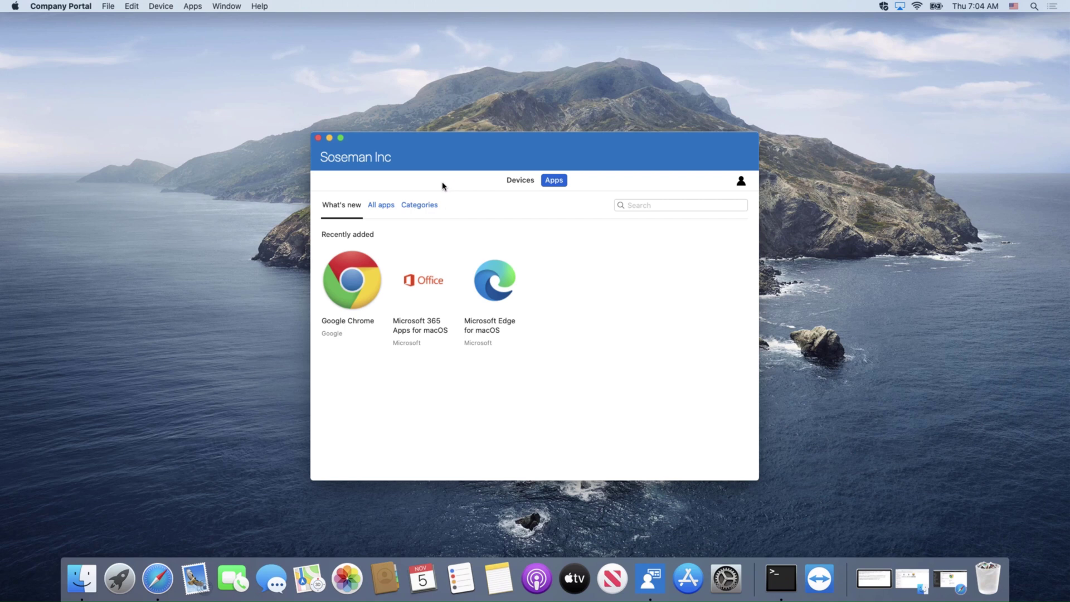
{"action": "left_click", "coordinate": [370, 273]}
{"action": "left_click", "coordinate": [455, 268]}
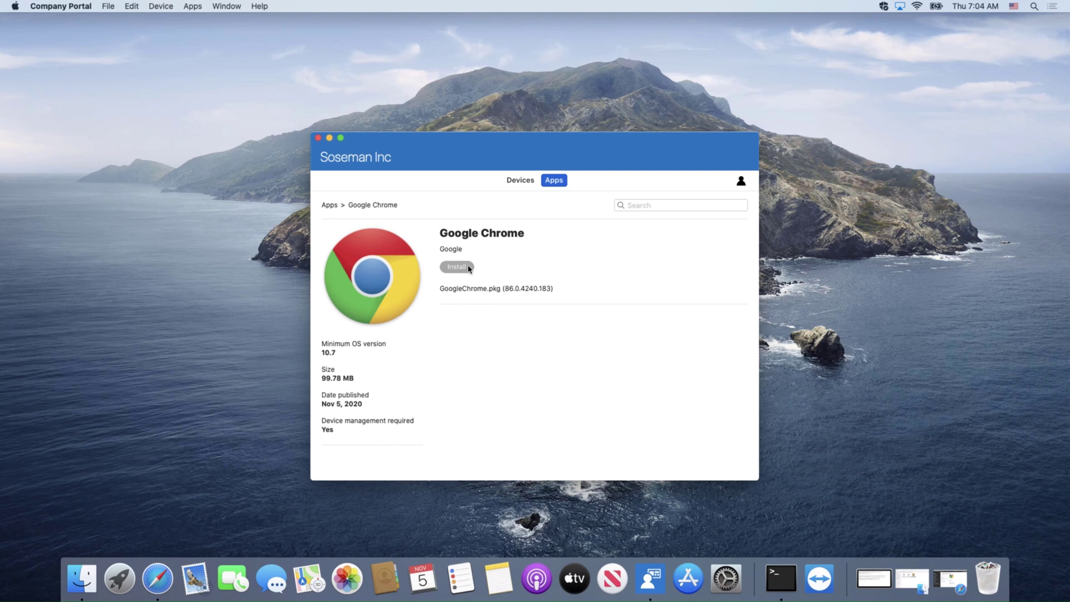
Review Google Chrome's properties again, from Ignore app version Yes down to All users availability.
{"action": "left_click", "coordinate": [950, 578]}
{"action": "scroll", "coordinate": [628, 318], "scroll_direction": "up", "scroll_amount": 5}
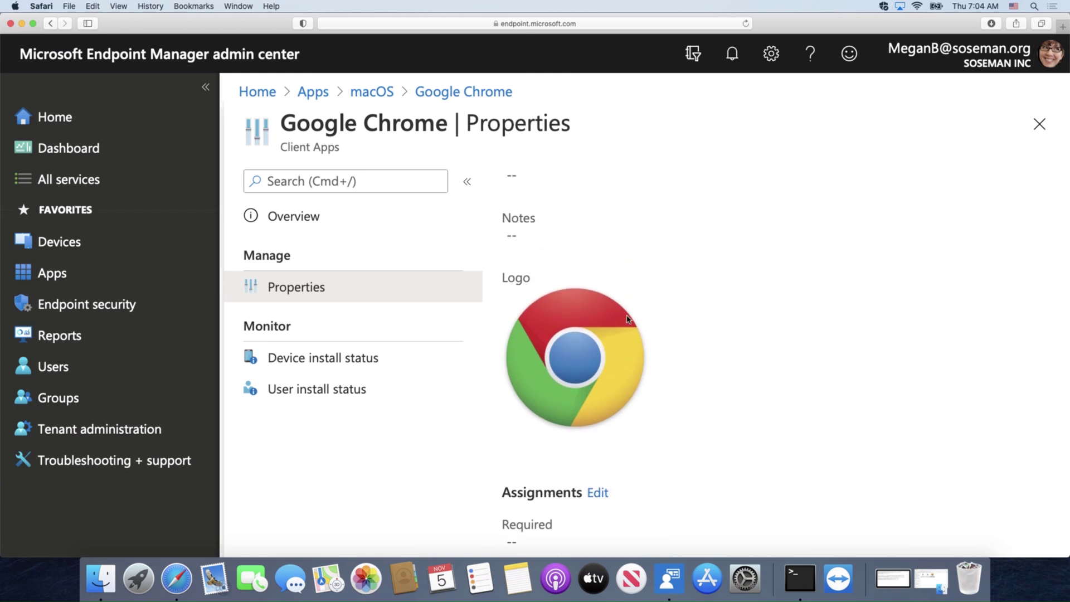
{"action": "scroll", "coordinate": [627, 318], "scroll_direction": "up", "scroll_amount": 5}
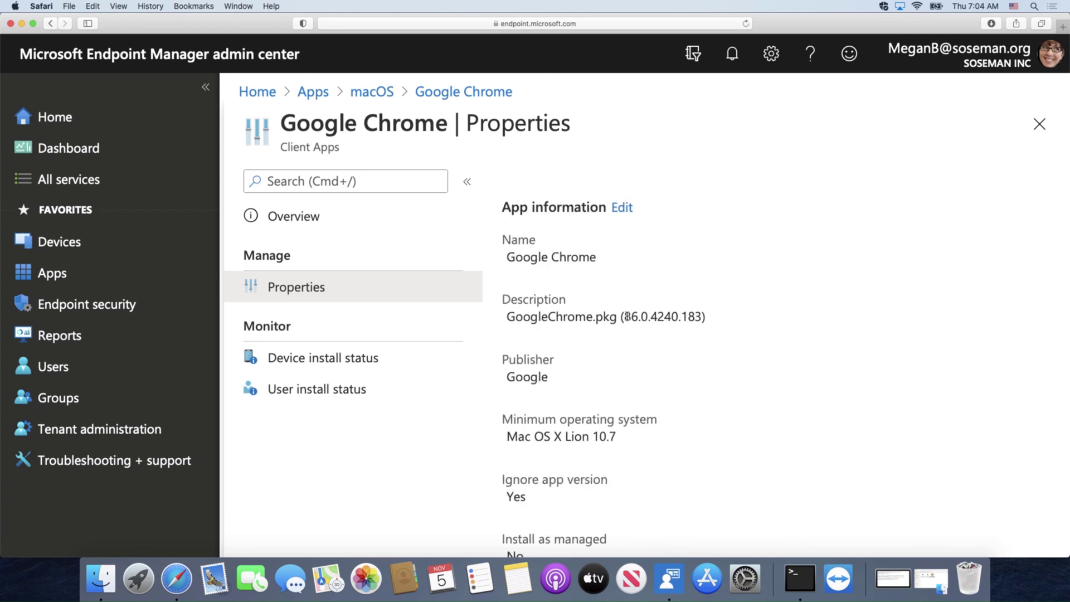
{"action": "scroll", "coordinate": [593, 428], "scroll_direction": "down", "scroll_amount": 5}
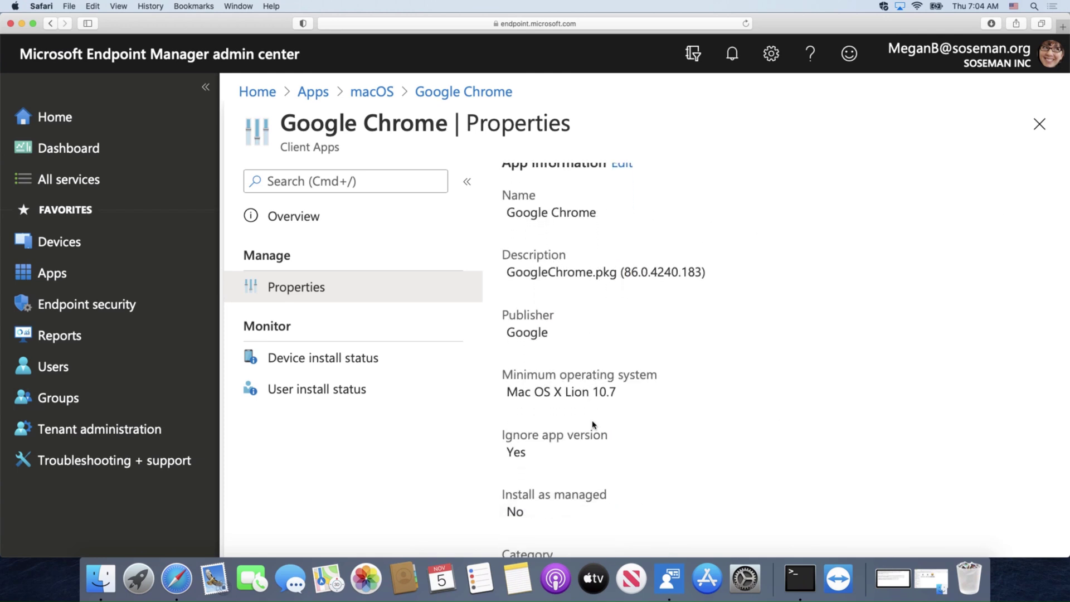
{"action": "scroll", "coordinate": [592, 425], "scroll_direction": "down", "scroll_amount": 3}
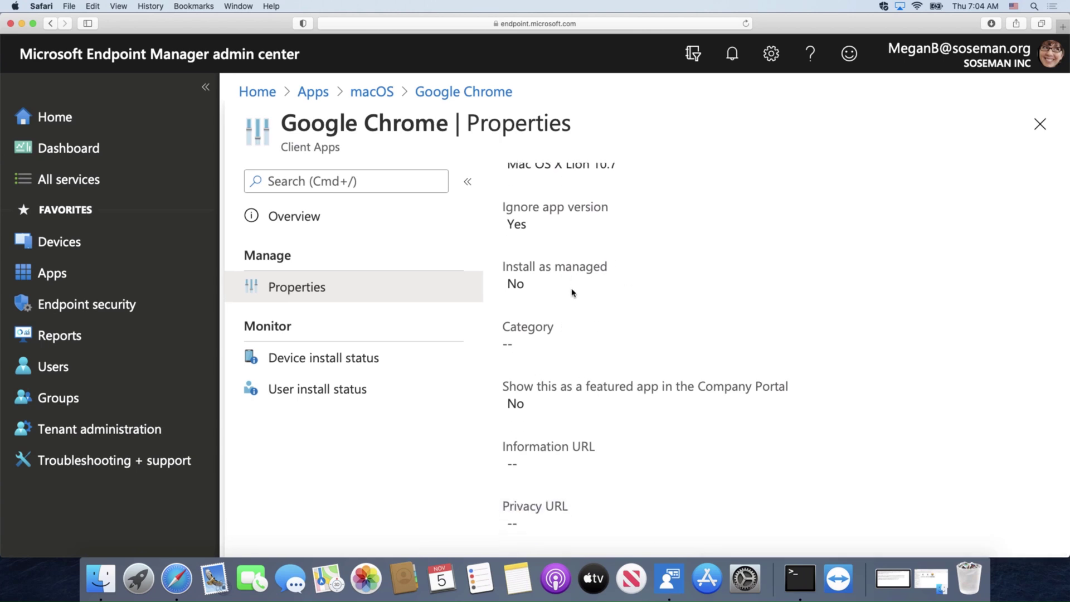
{"action": "scroll", "coordinate": [578, 340], "scroll_direction": "down", "scroll_amount": 5}
{"action": "scroll", "coordinate": [578, 339], "scroll_direction": "down", "scroll_amount": 5}
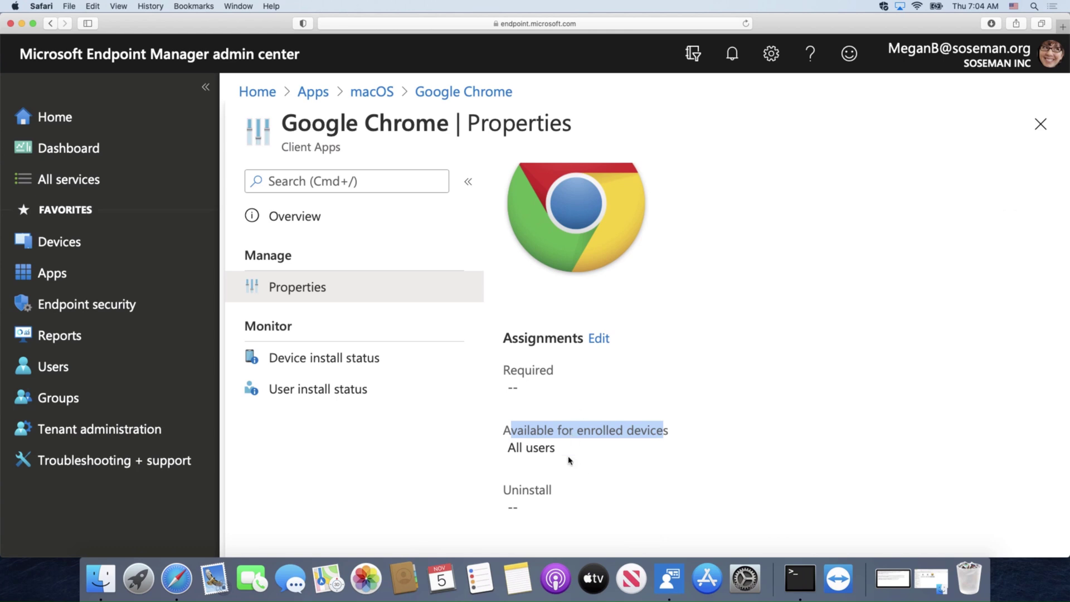
Bring Company Portal forward to watch Google Chrome's download progress.
{"action": "left_click", "coordinate": [675, 585]}
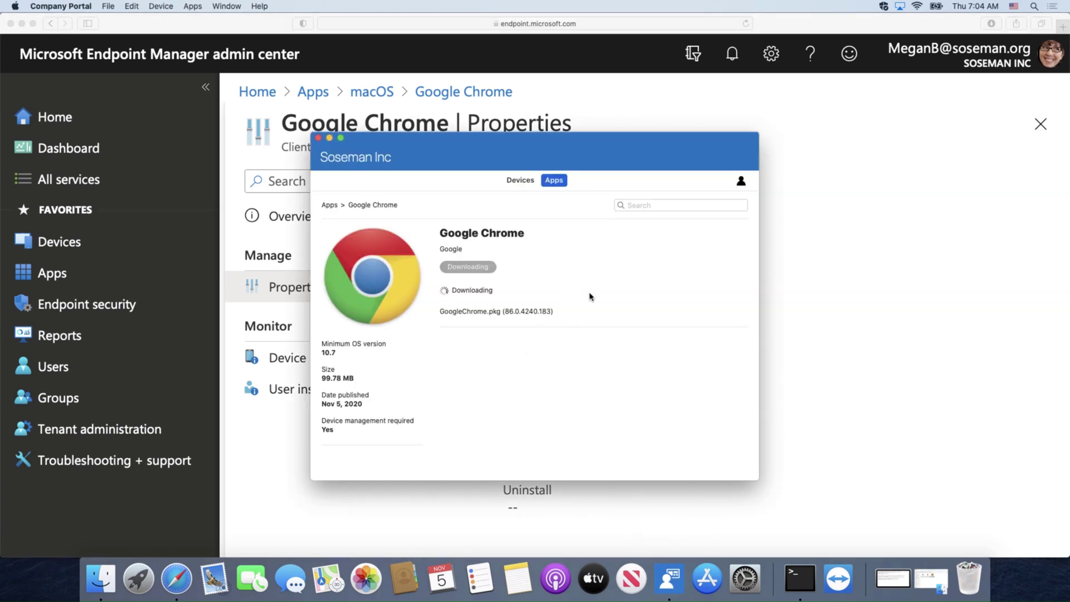